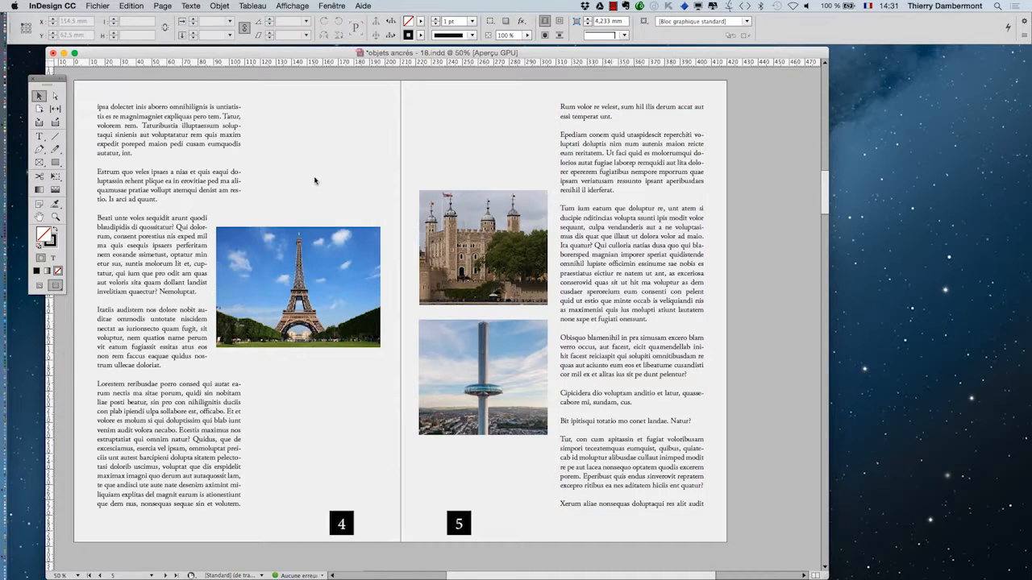
Examine the anchored images on pages 4 and 5, and the layout of the spread with pages 2 and 3
key("super+minus")
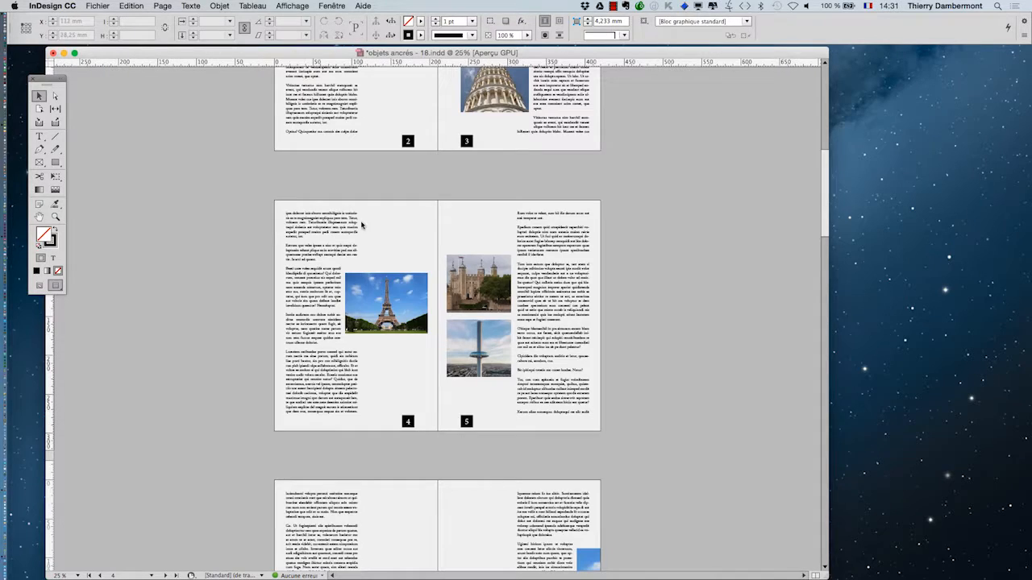
key("super+plus")
left_click(39, 216)
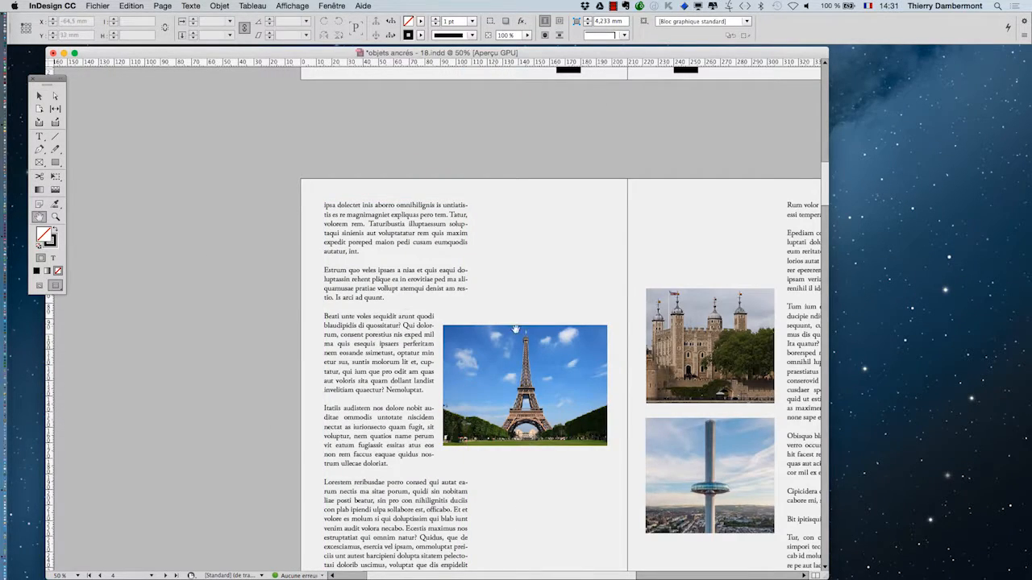
left_click_drag(517, 374, 354, 294)
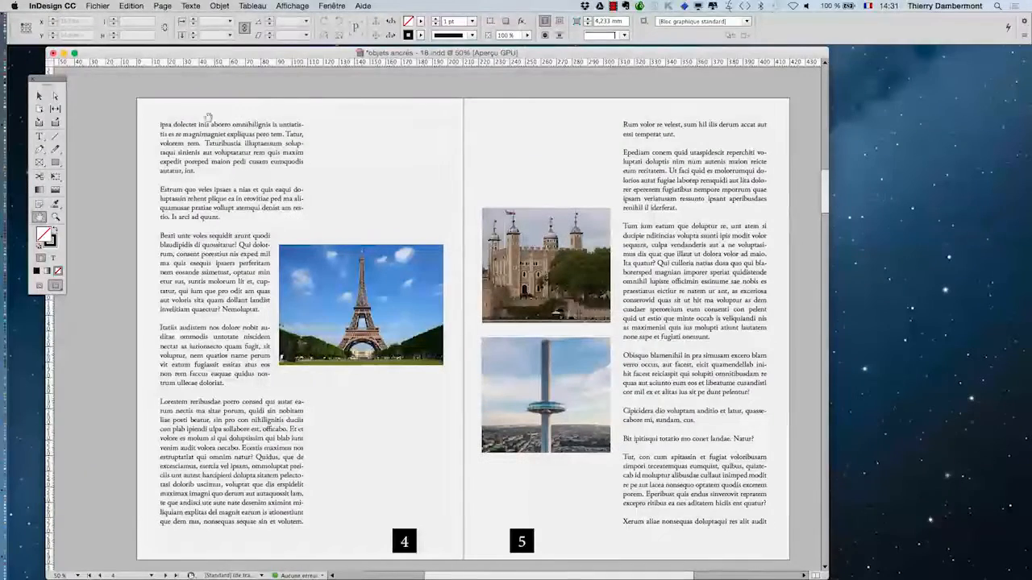
left_click(40, 138)
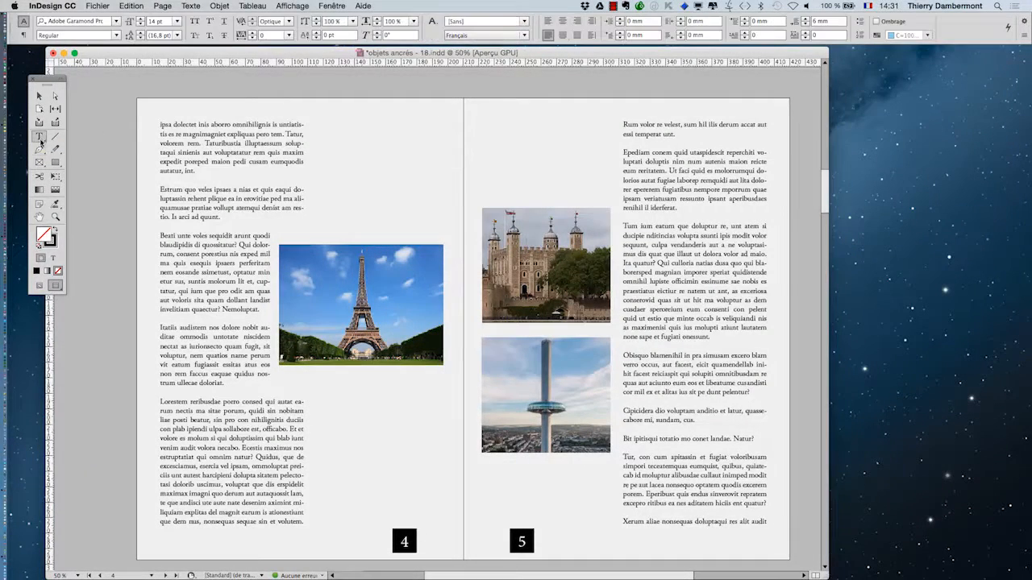
key("super+minus")
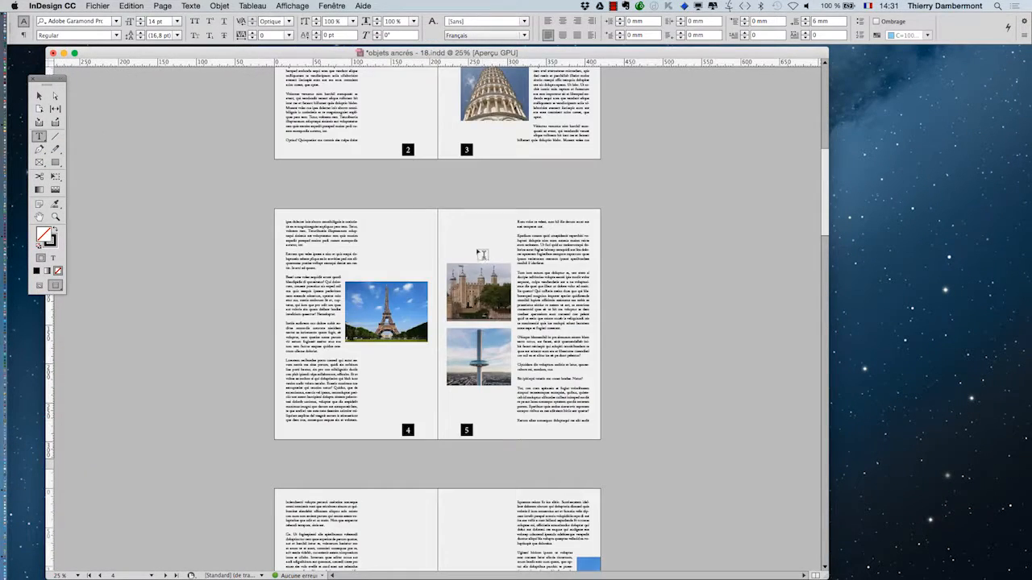
scroll(479, 254, "up", 5)
scroll(482, 253, "up", 3)
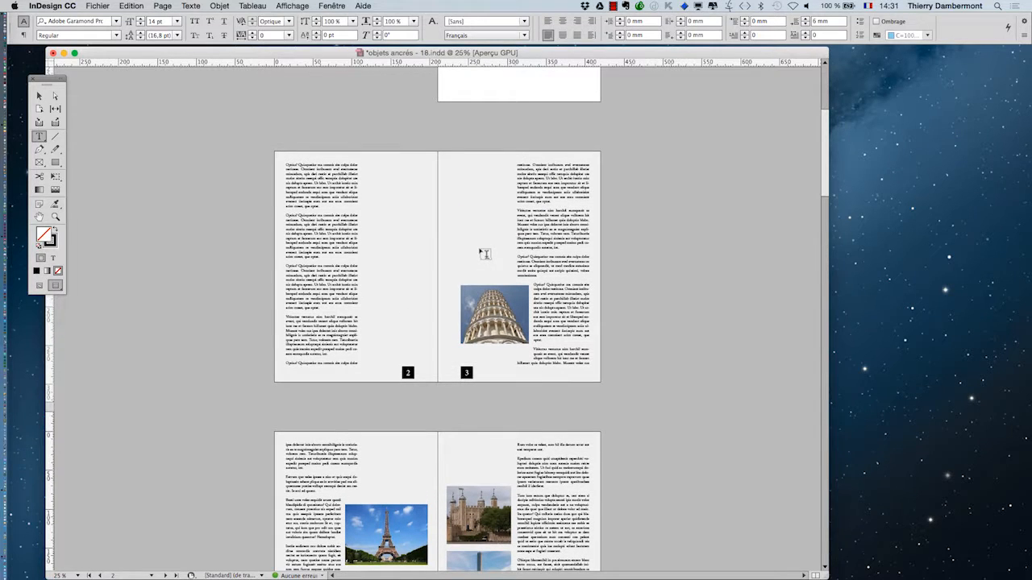
Highlight the paragraphs in the text column of page 2, and set the text cursor at the end of the second paragraph
left_click_drag(348, 319, 289, 184)
left_click(304, 209)
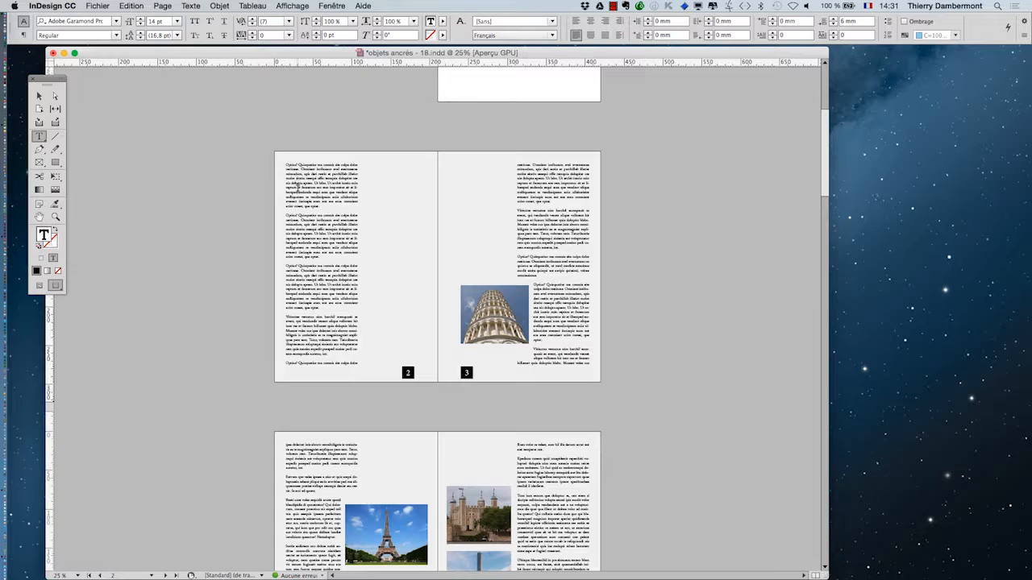
left_click(304, 257)
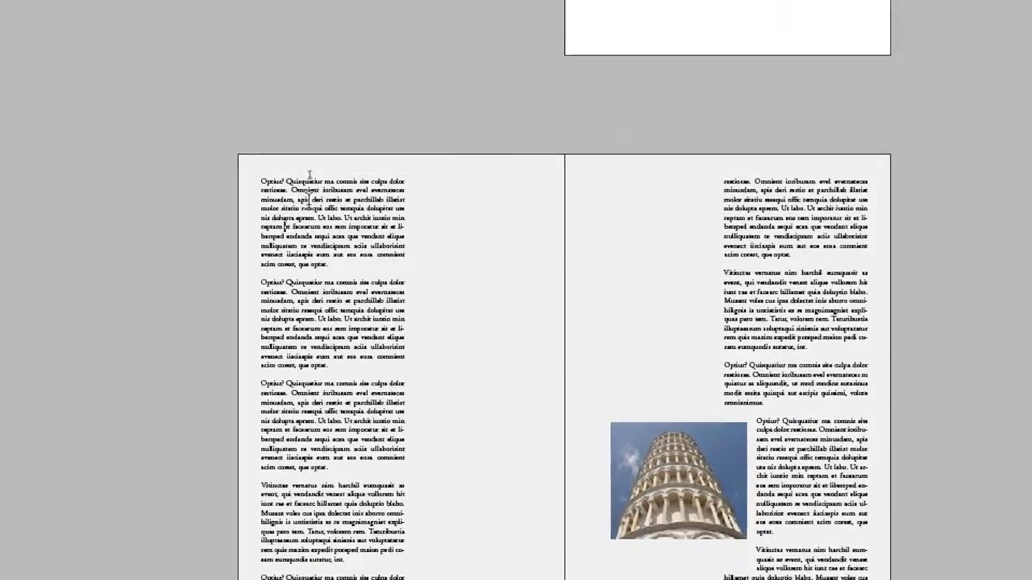
left_click_drag(20, 88, 53, 365)
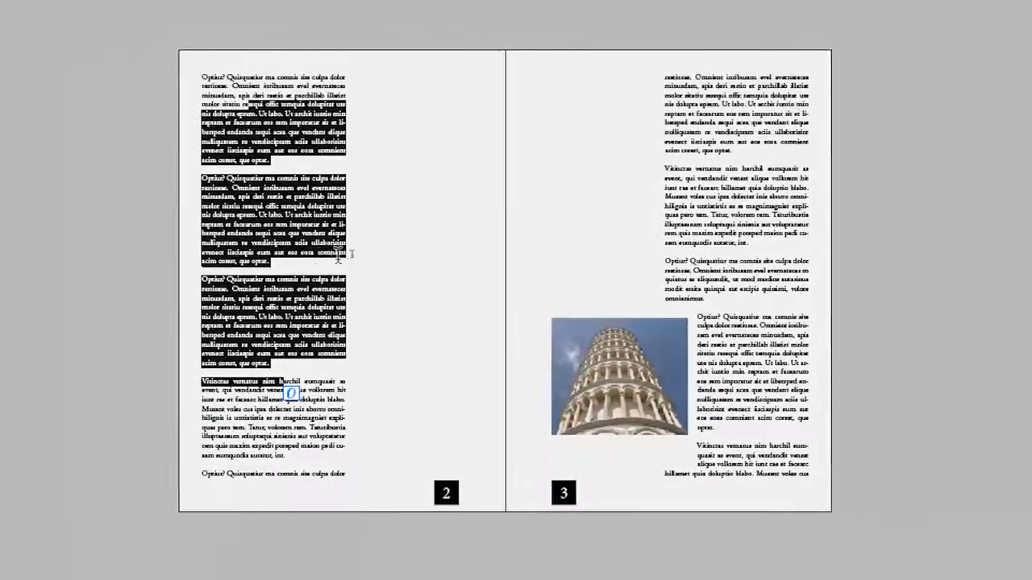
left_click(339, 257)
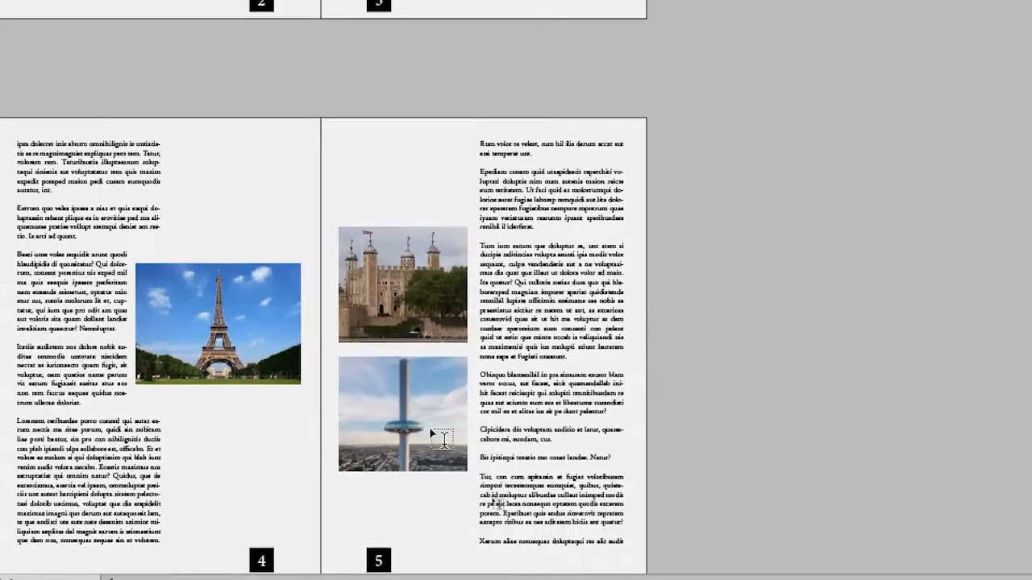
Review the placement of the anchored images relative to the text columns on pages 2 to 7
scroll(400, 449, "down", 3)
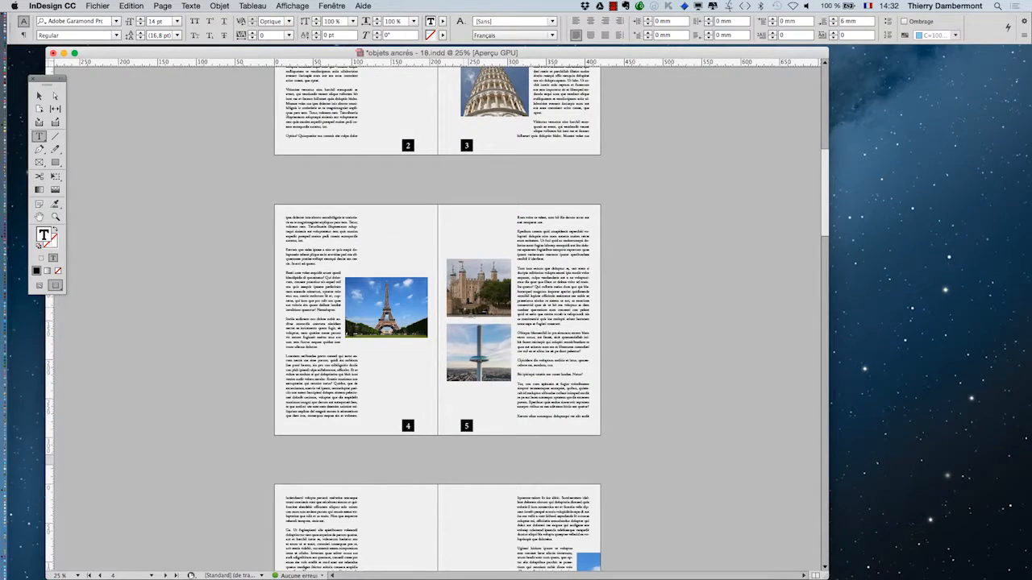
scroll(474, 313, "down", 4)
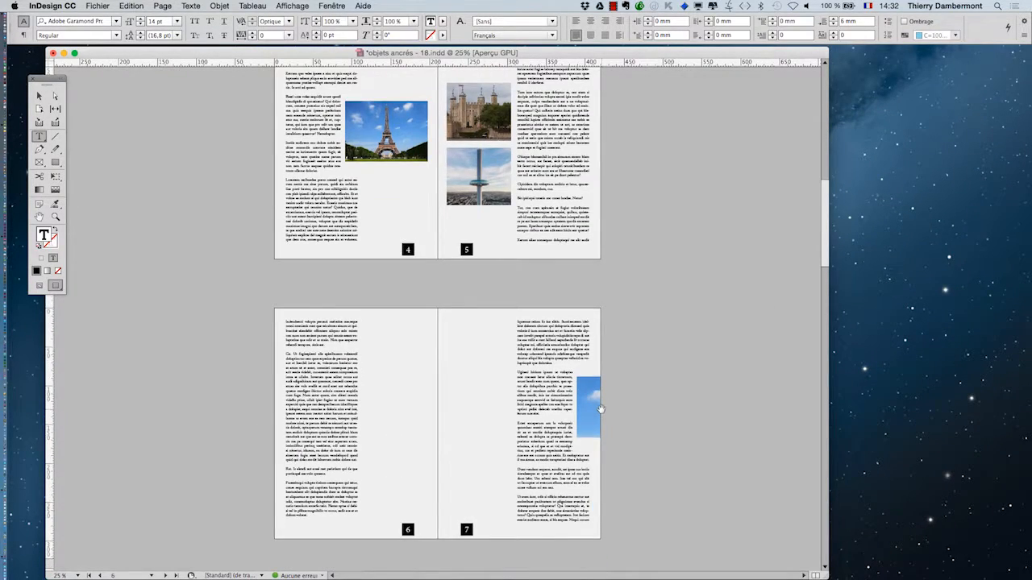
scroll(600, 410, "up", 2)
scroll(605, 385, "down", 1)
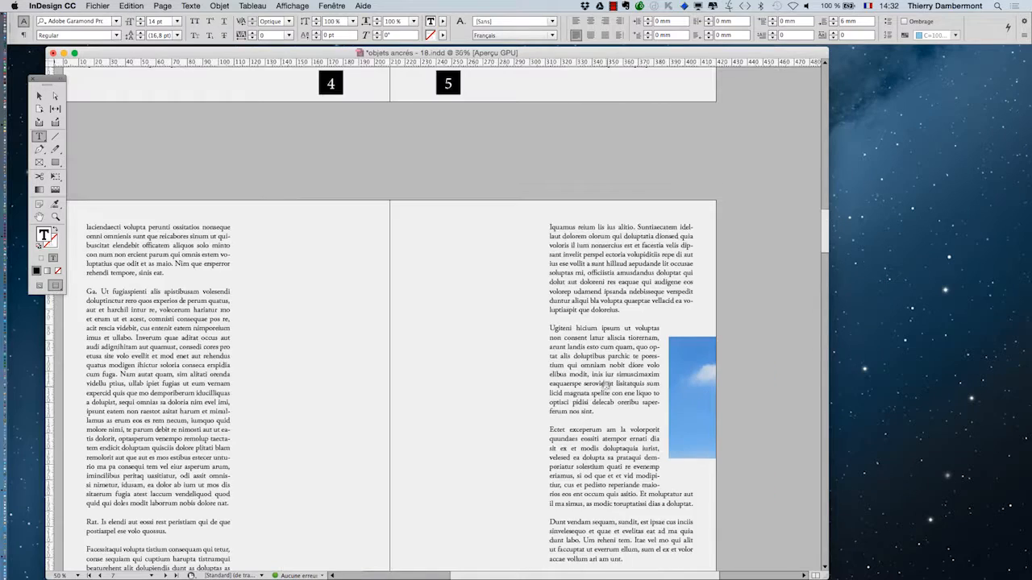
scroll(606, 386, "down", 1)
scroll(498, 304, "up", 2)
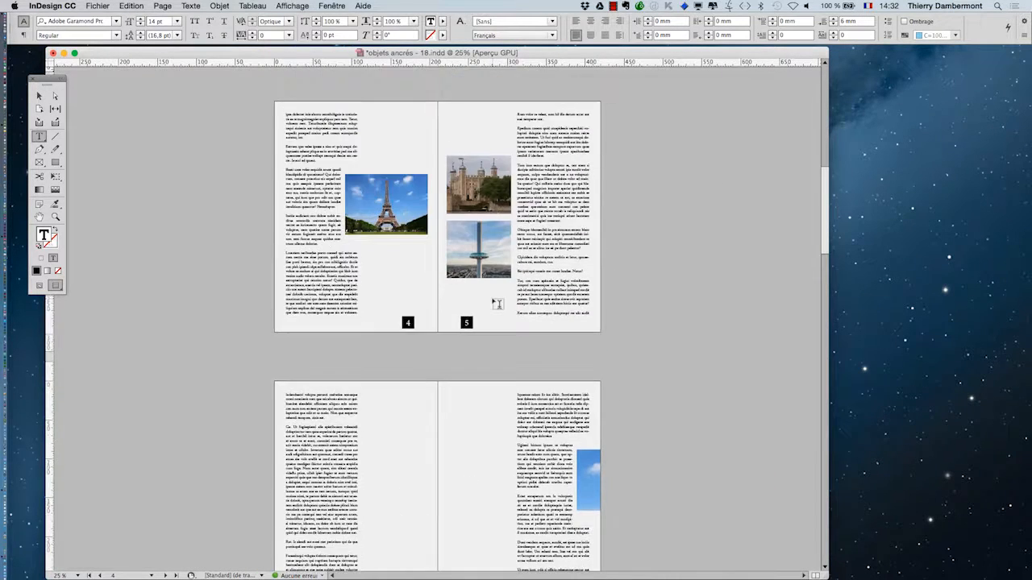
scroll(498, 304, "up", 10)
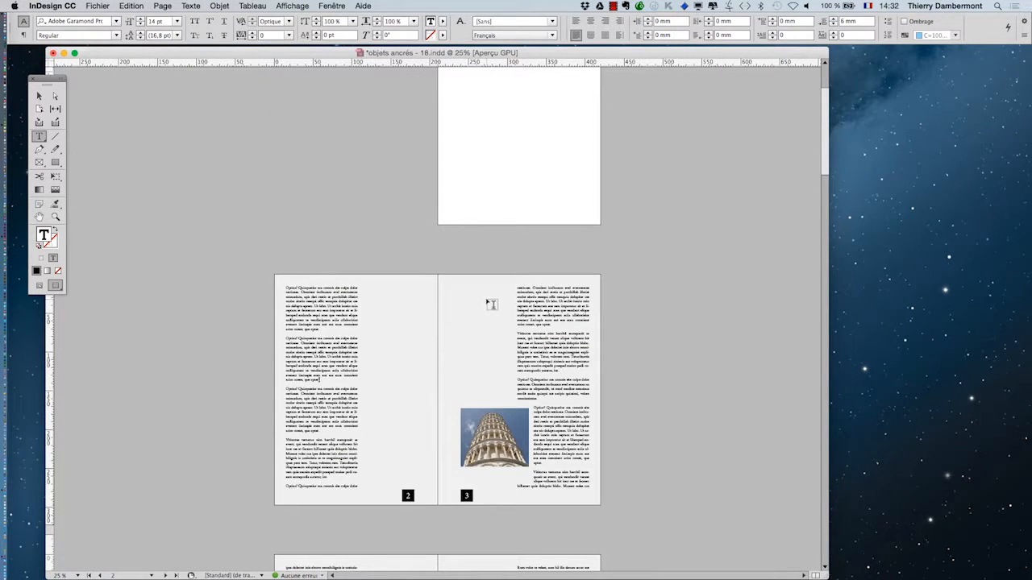
Switch the document from preview to normal display mode around the text frame on page 2
scroll(265, 274, "up", 1)
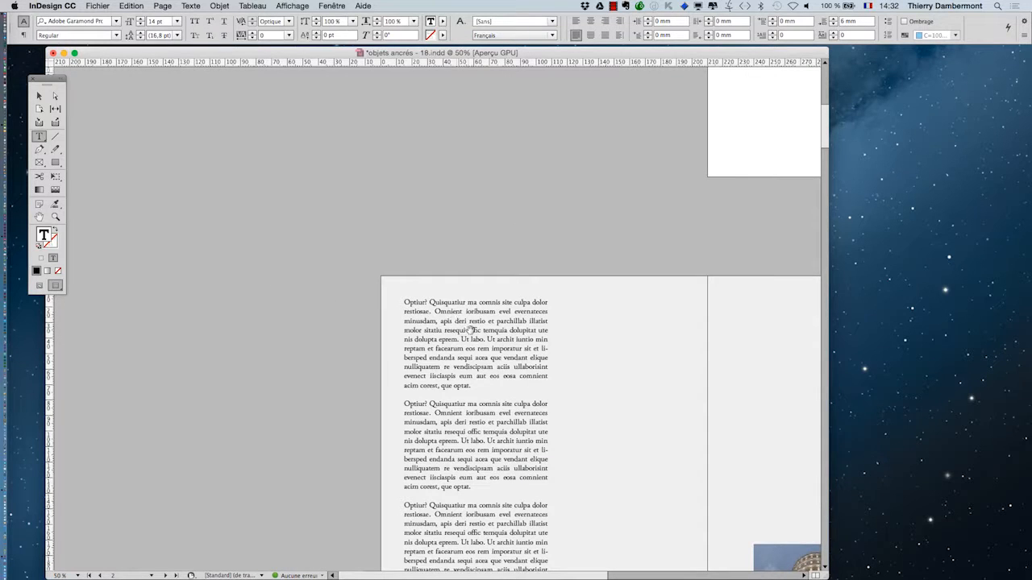
left_click(40, 286)
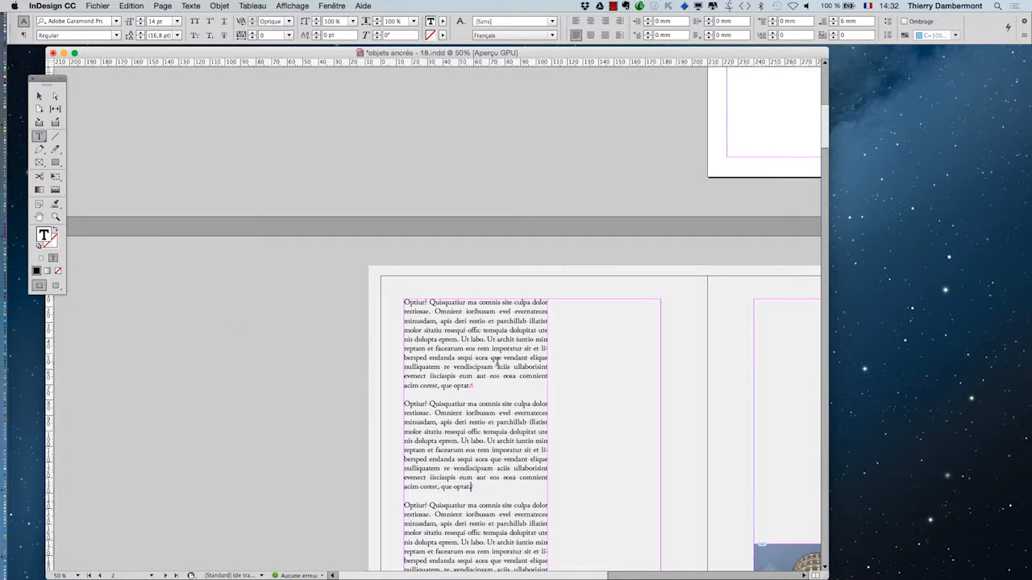
scroll(497, 345, "up", 1)
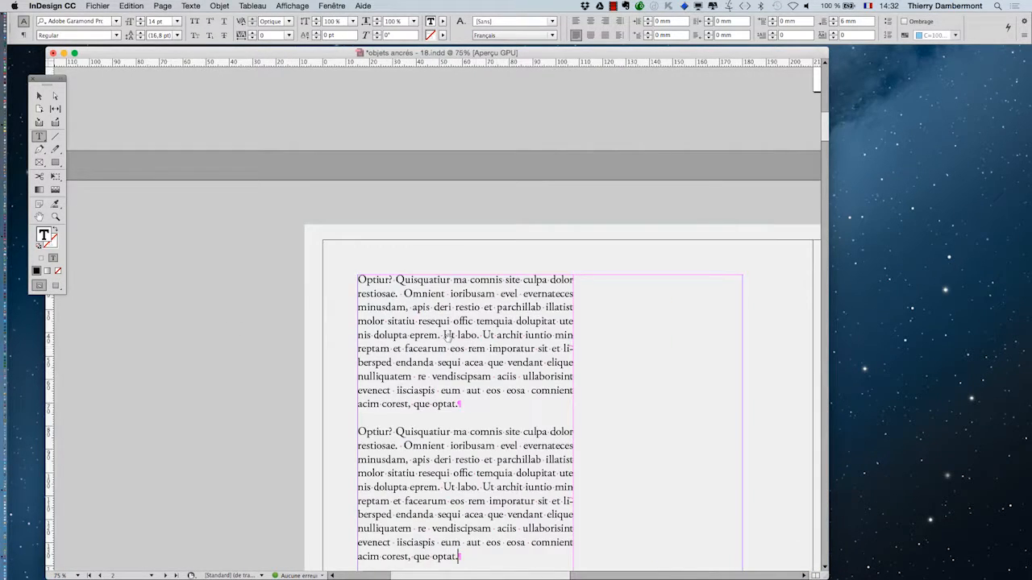
Insert a page break before the first word of the text on page 2
left_click(39, 96)
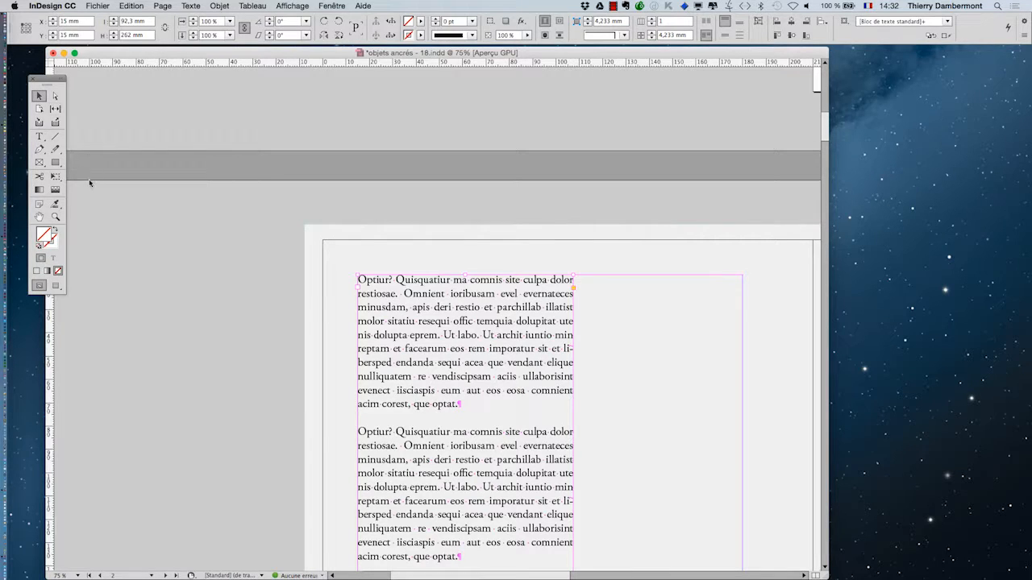
left_click(39, 137)
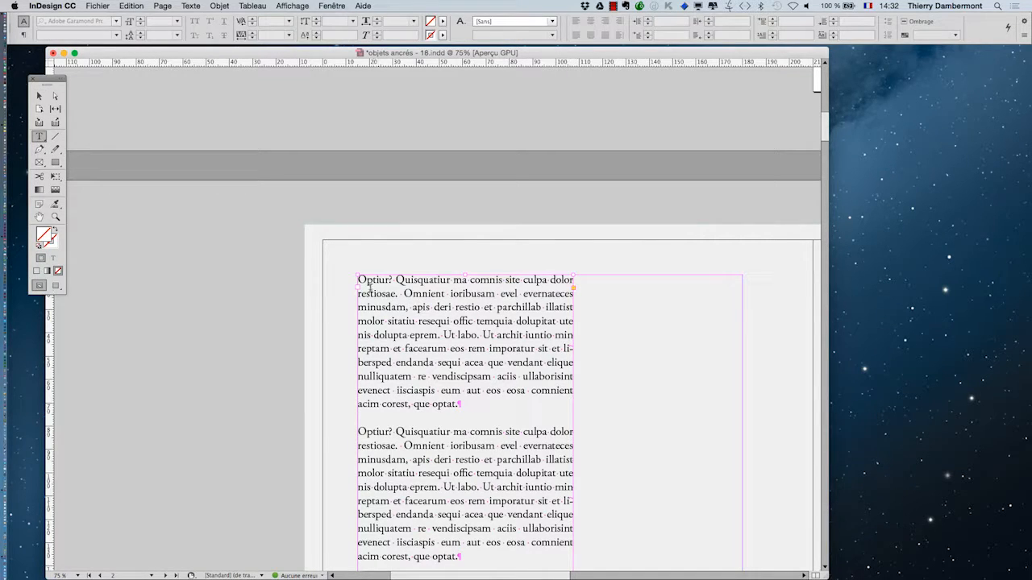
left_click(370, 288)
scroll(365, 288, "up", 3)
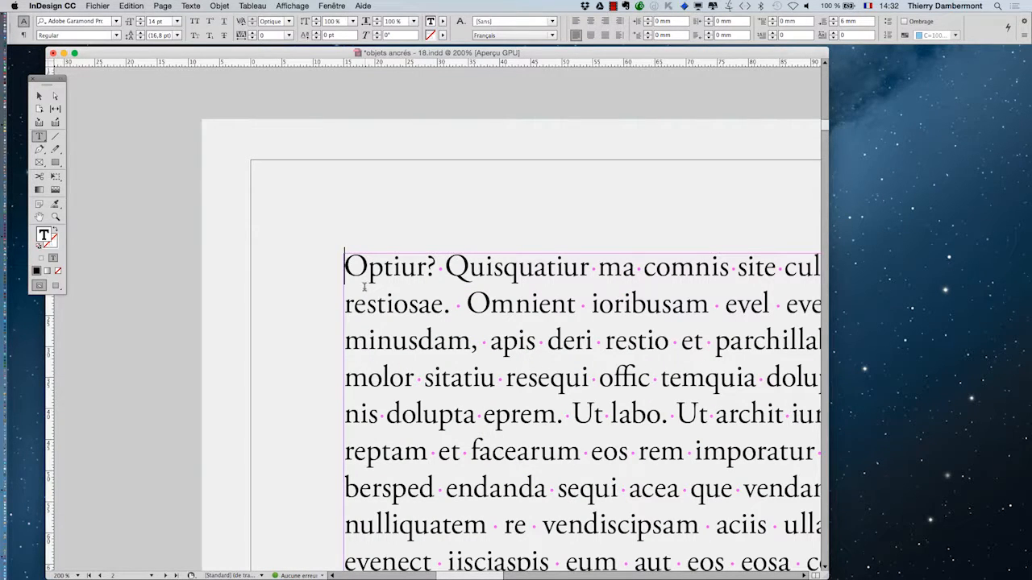
scroll(364, 288, "down", 3)
scroll(360, 285, "down", 3)
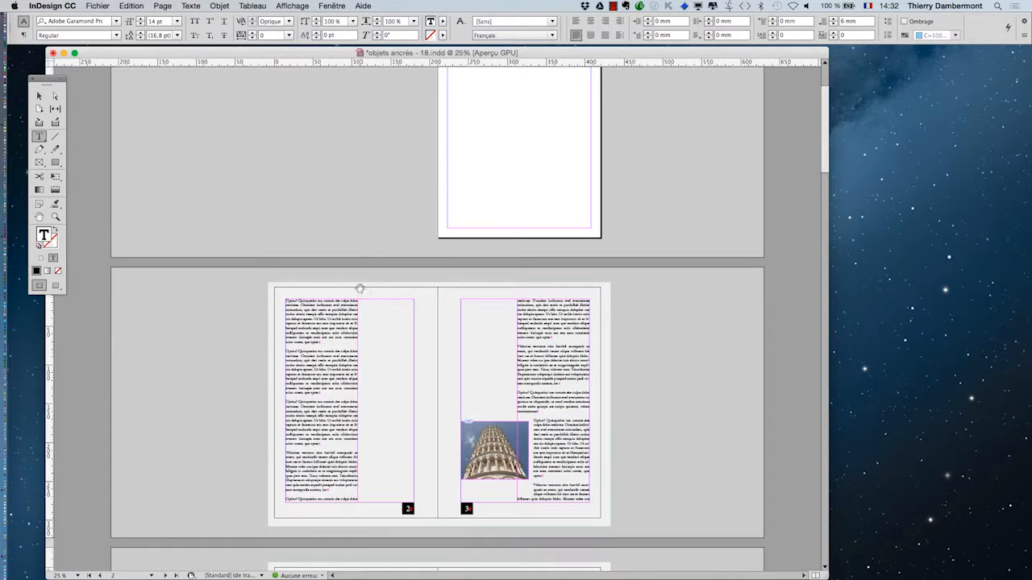
right_click(360, 292)
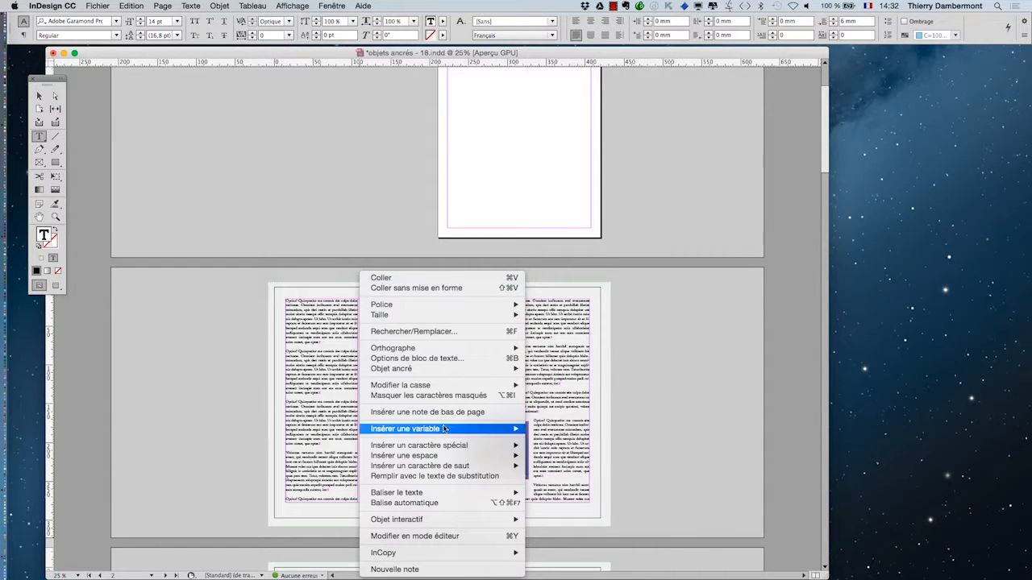
mouse_move(462, 467)
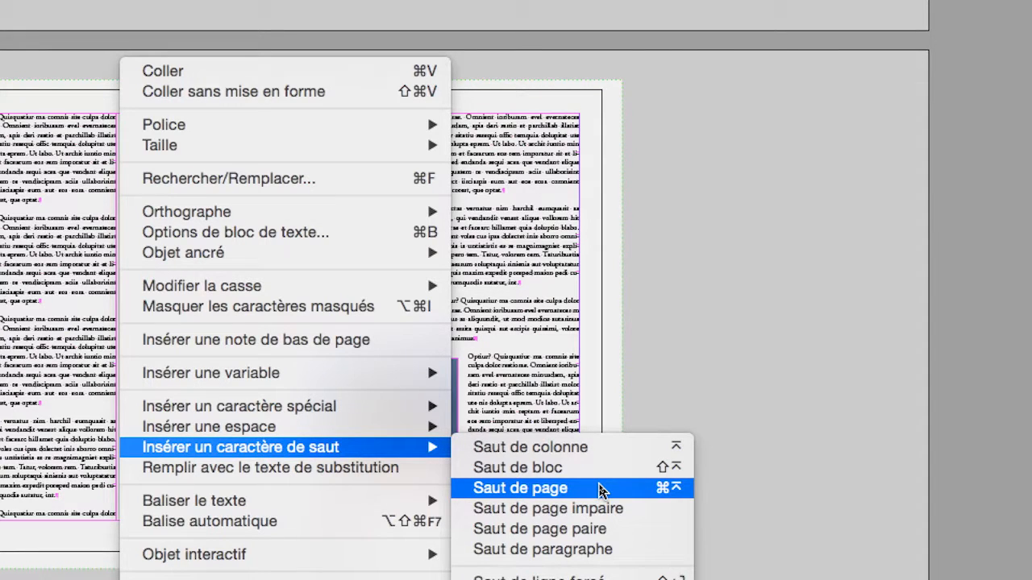
left_click(599, 488)
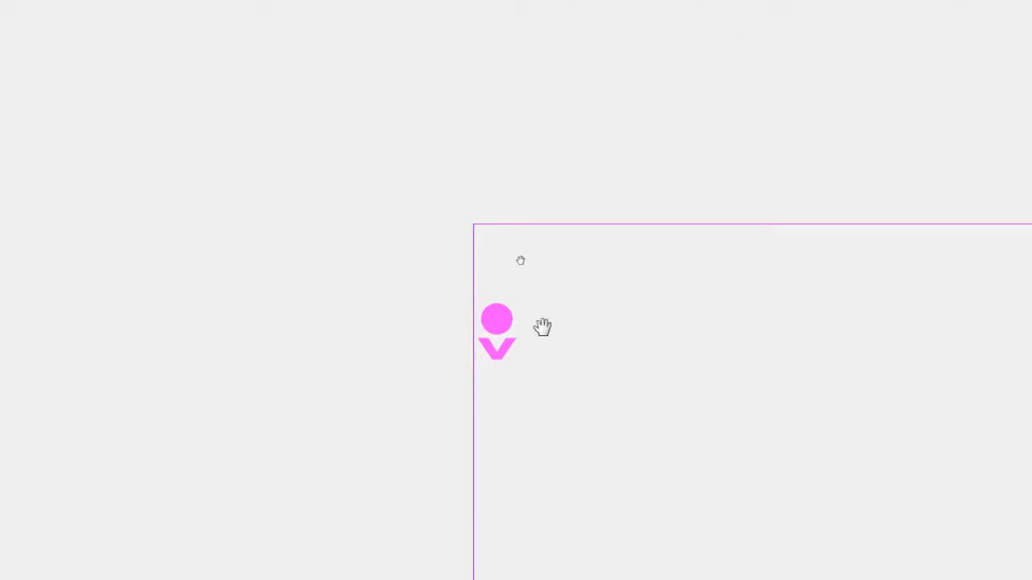
Select the page-break character at the start of page 2 and check how the text and anchored images reflow through page 5
left_click(508, 326)
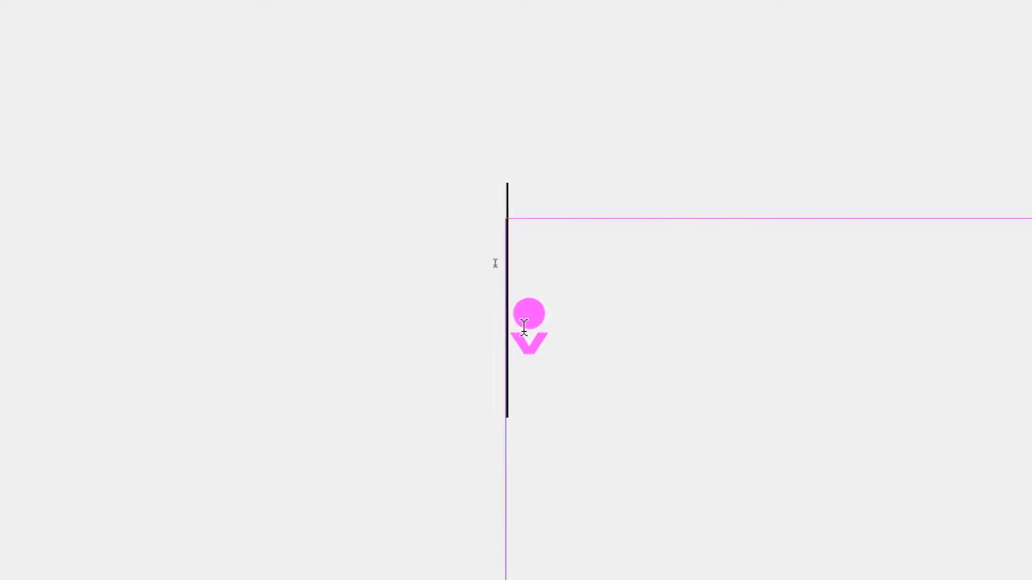
double_click(527, 330)
scroll(546, 362, "down", 3)
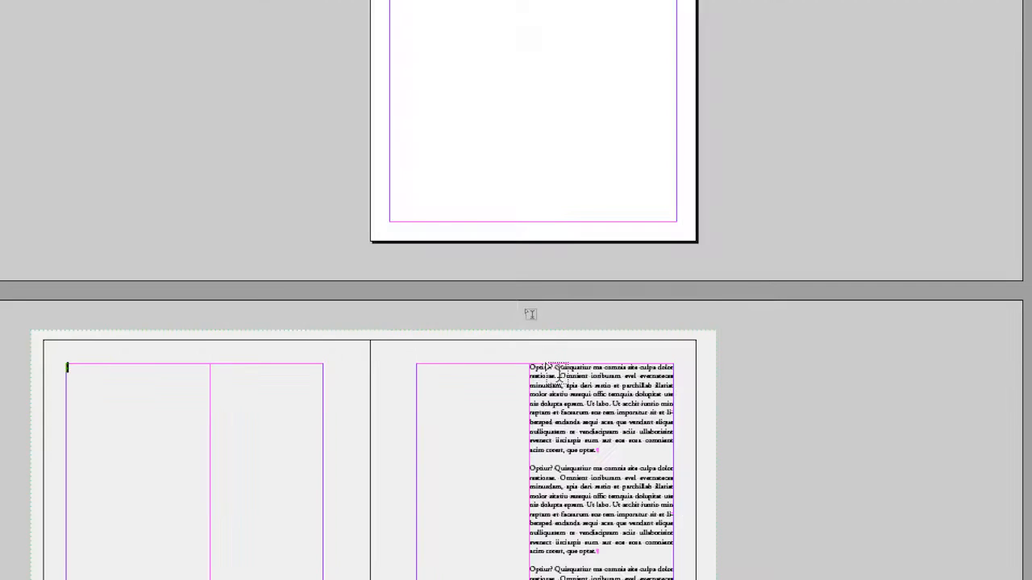
scroll(470, 444, "down", 4)
scroll(470, 444, "left", 2)
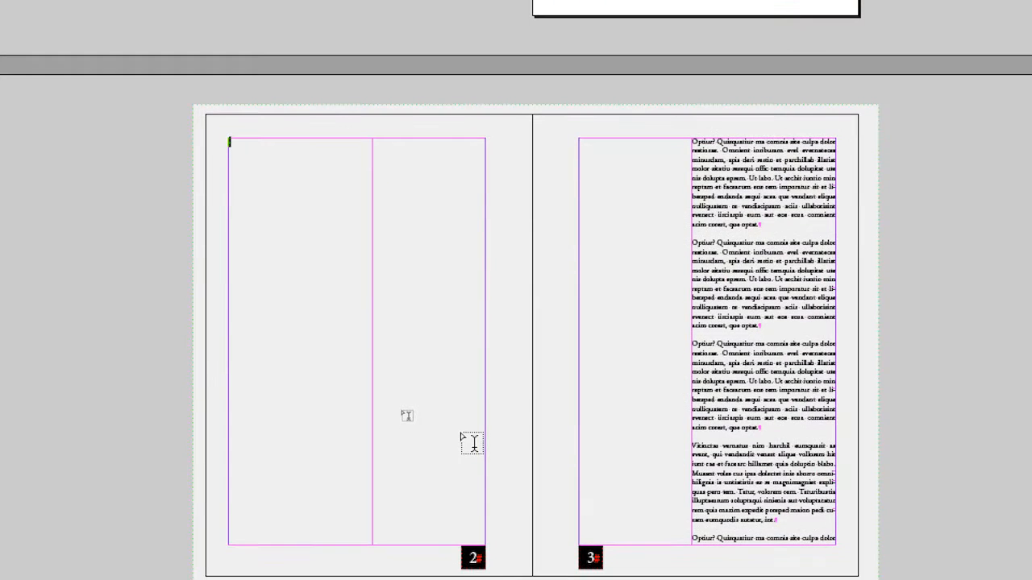
scroll(472, 443, "down", 5)
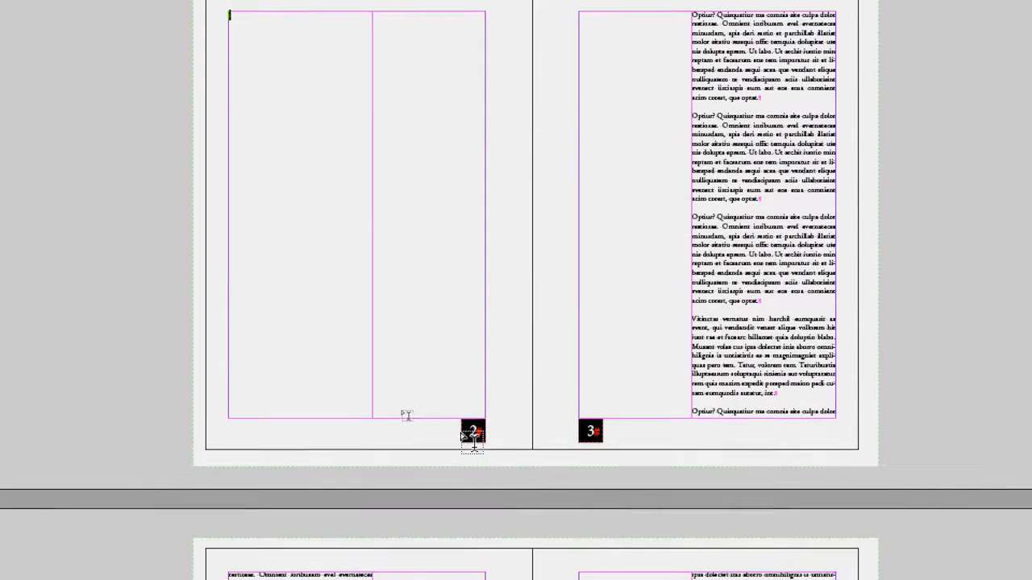
scroll(472, 443, "down", 8)
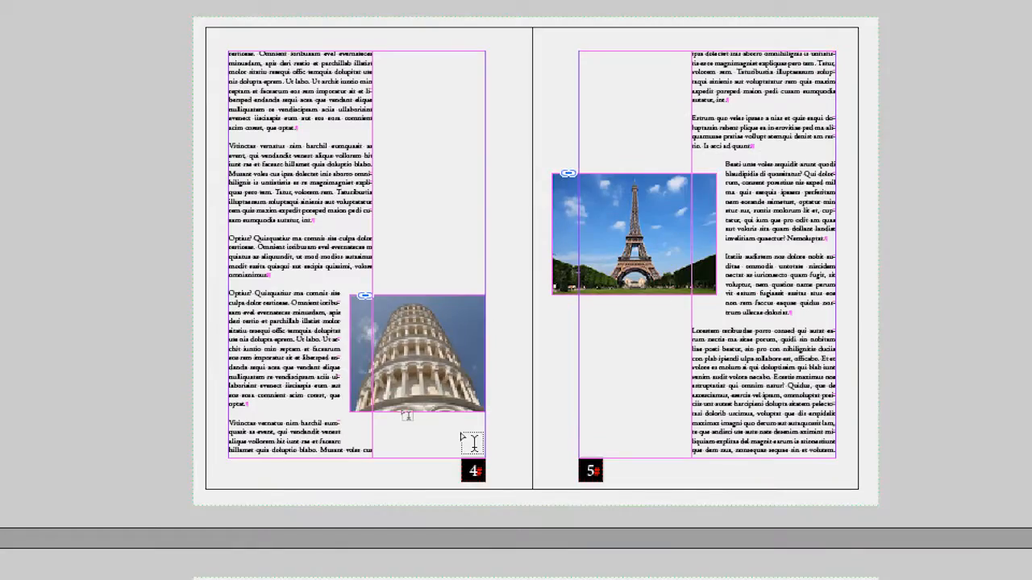
scroll(452, 427, "left", 1)
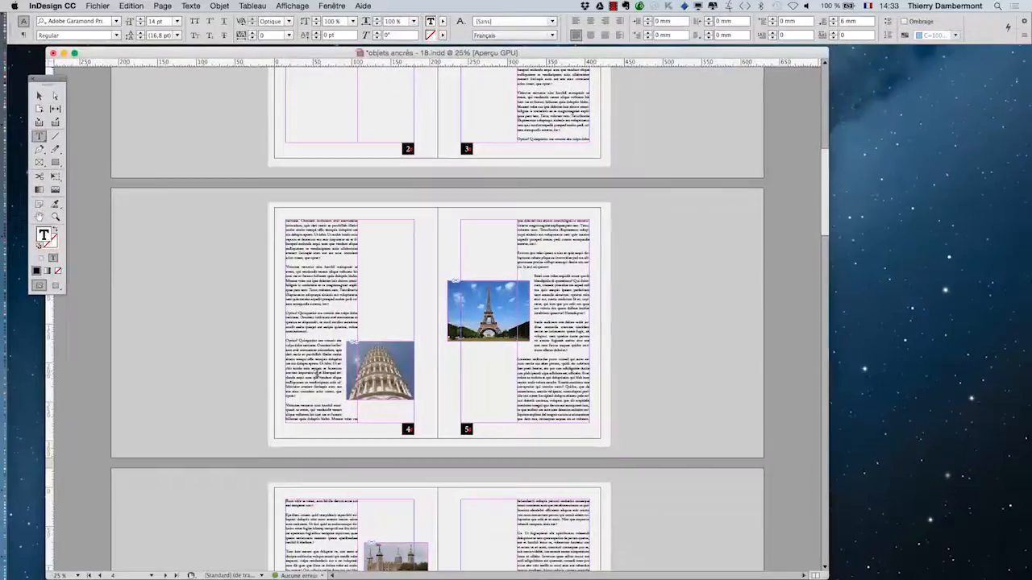
Return to preview display mode and examine the tower image on page 4 and the Eiffel Tower image on page 5
left_click(55, 285)
key("super+=")
key("super+=")
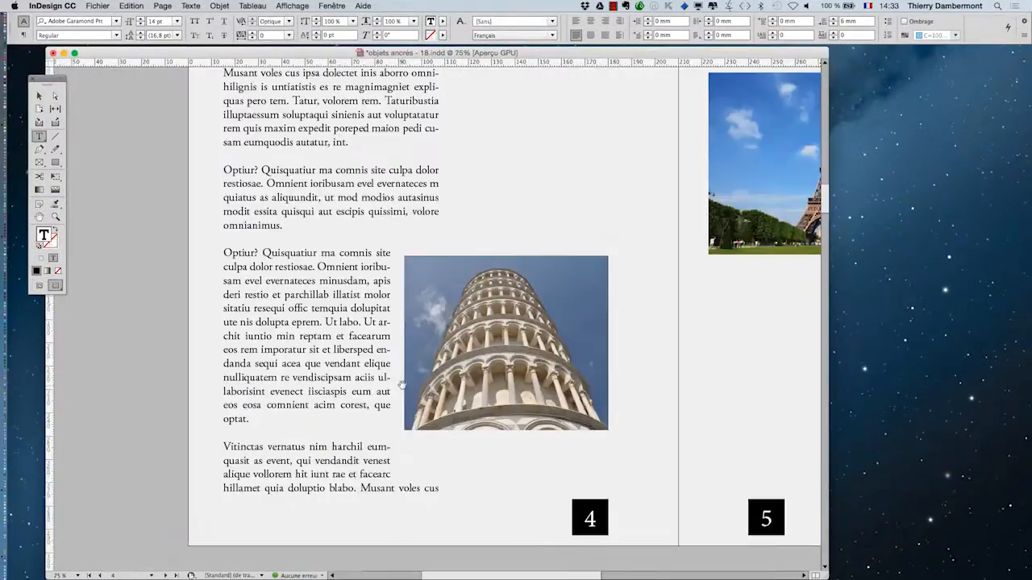
key("super+minus")
scroll(401, 411, "right", 5)
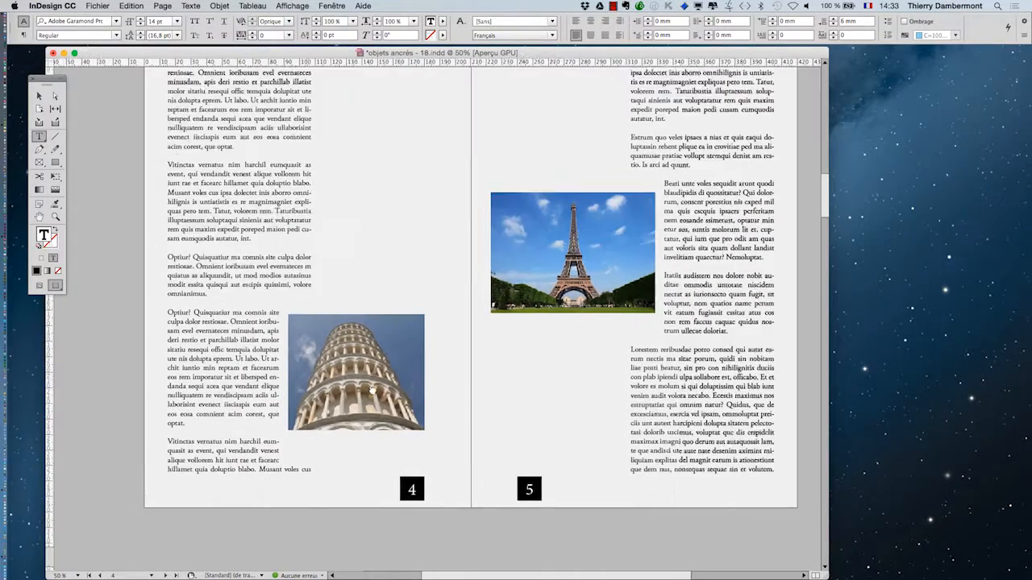
Inspect the position of the two stacked anchored images beside the text column on page 6
scroll(401, 410, "down", 10)
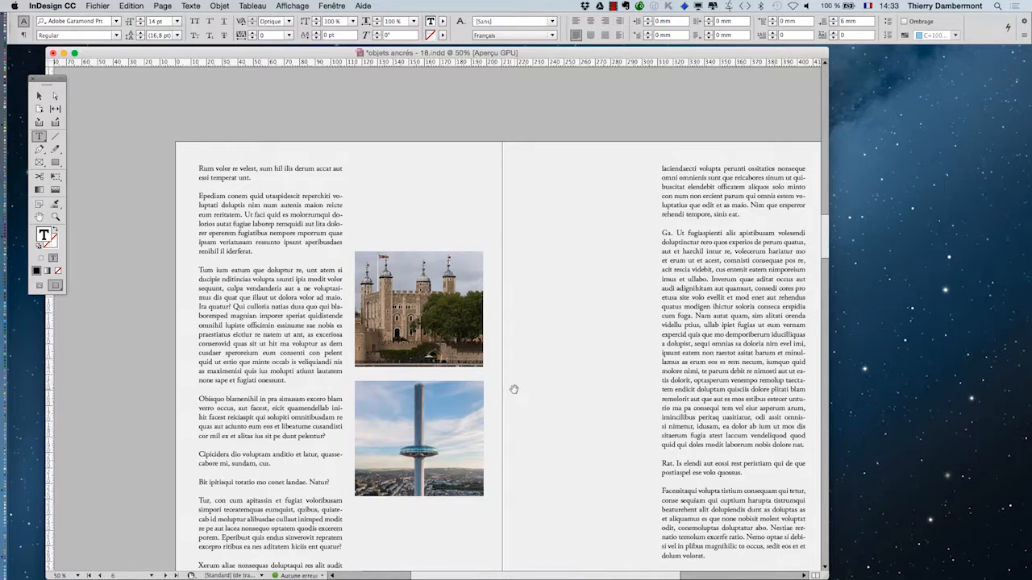
key("super+minus")
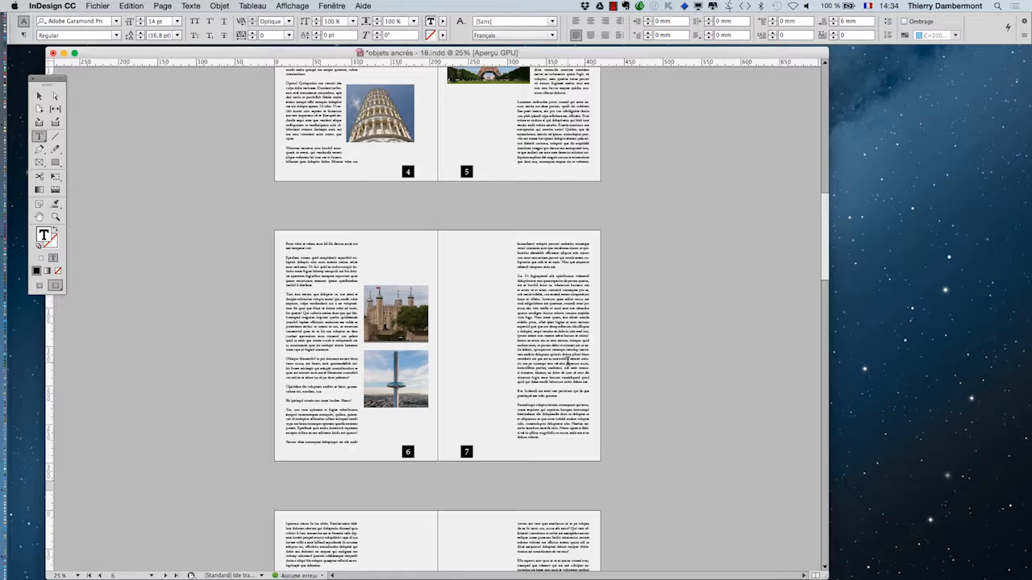
key("super+equal")
key("super+equal")
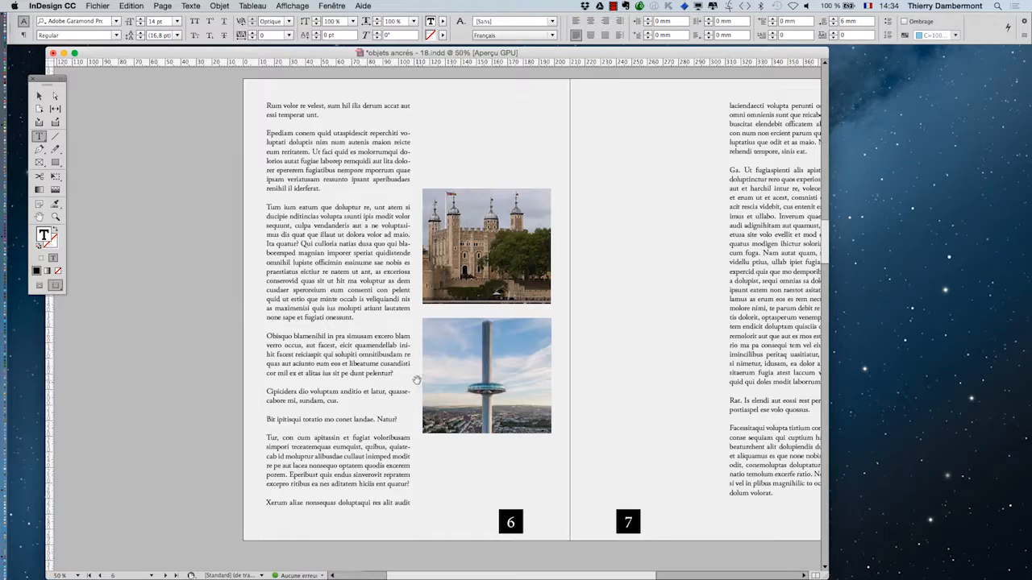
scroll(525, 383, "up", 2)
left_click_drag(541, 375, 357, 354)
scroll(380, 362, "down", 3)
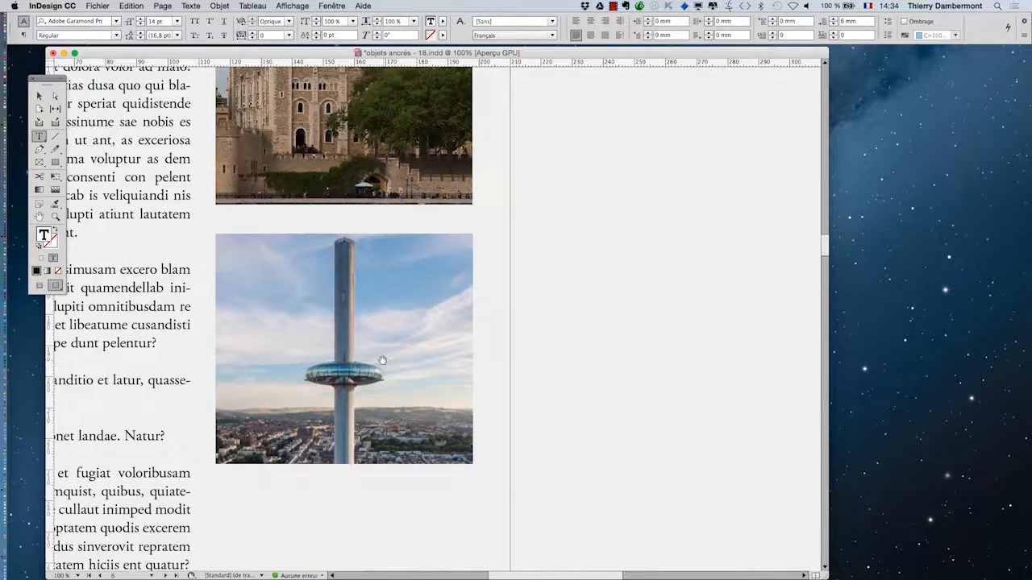
scroll(380, 362, "down", 1)
Open the Save As dialog for the document
left_click(97, 6)
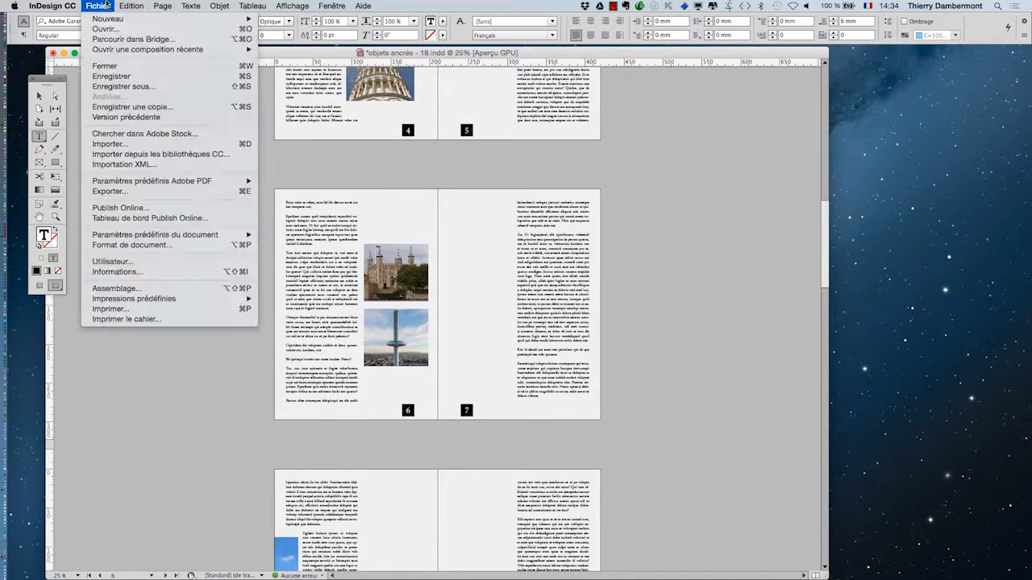
left_click(166, 88)
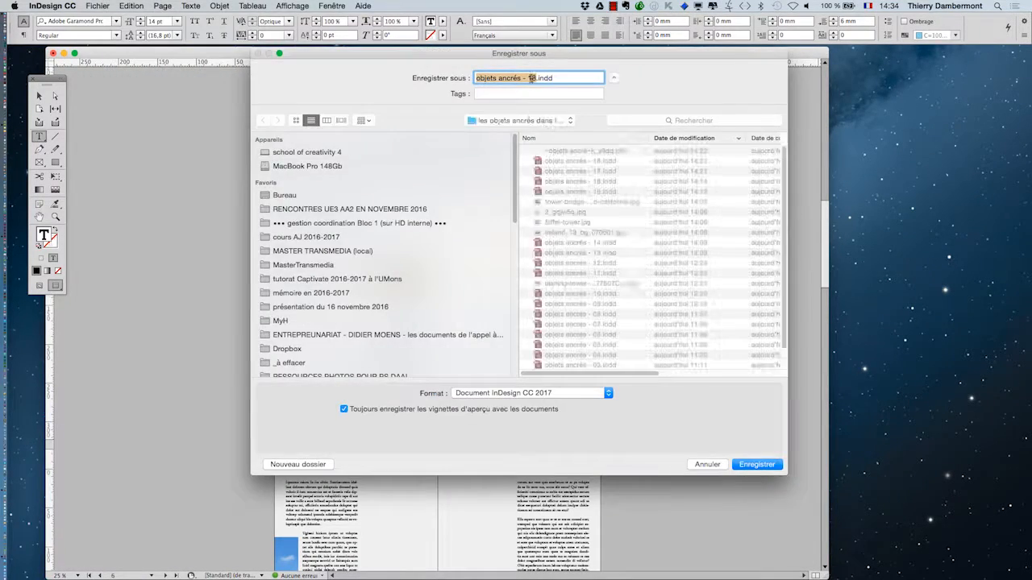